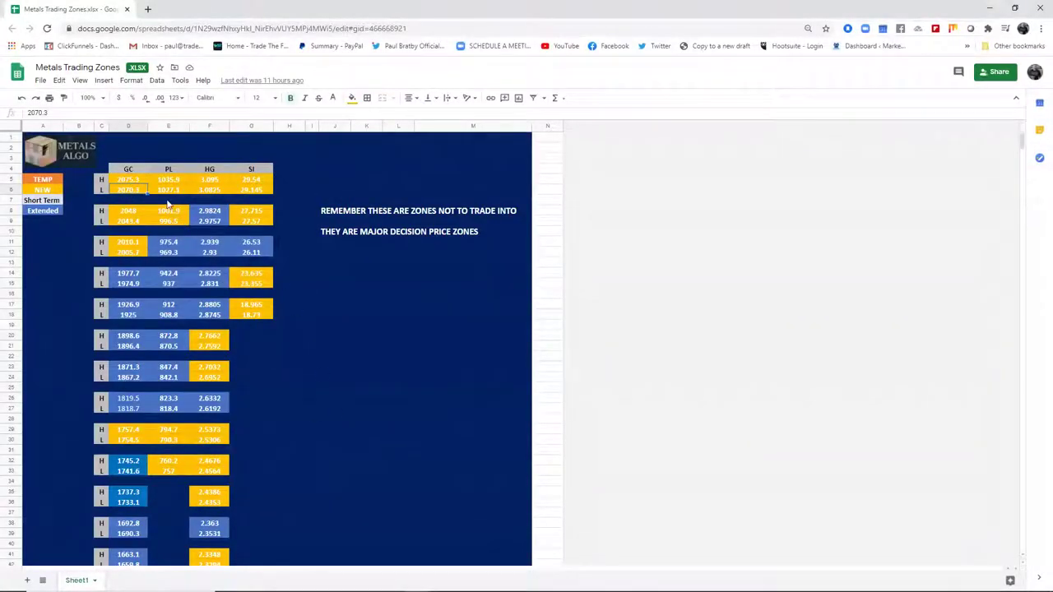
Check the HG zone prices in the Metals Trading Zones sheet and switch to the TradingView charts
left_click(208, 220)
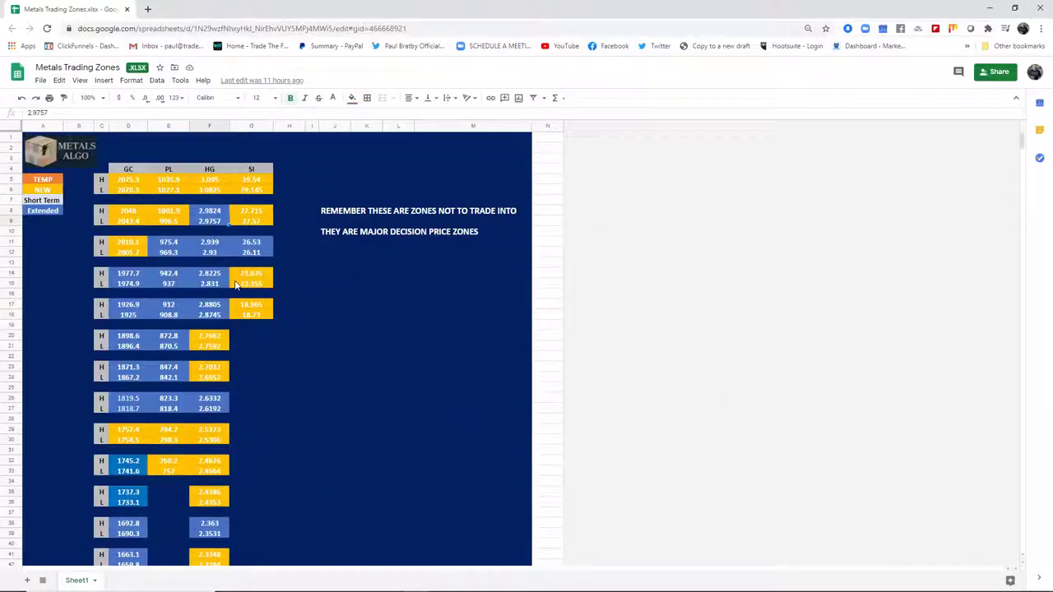
left_click(212, 180)
key("alt+Tab")
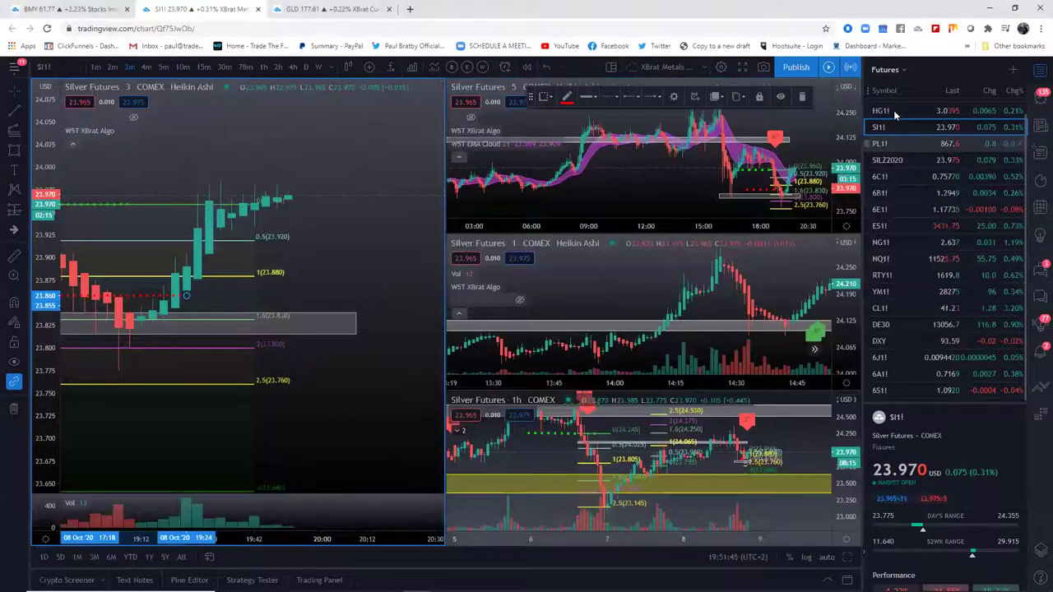
Load copper futures HG1! in the chart layout, maximize the 1-hour chart and show its history back to early September
left_click(893, 110)
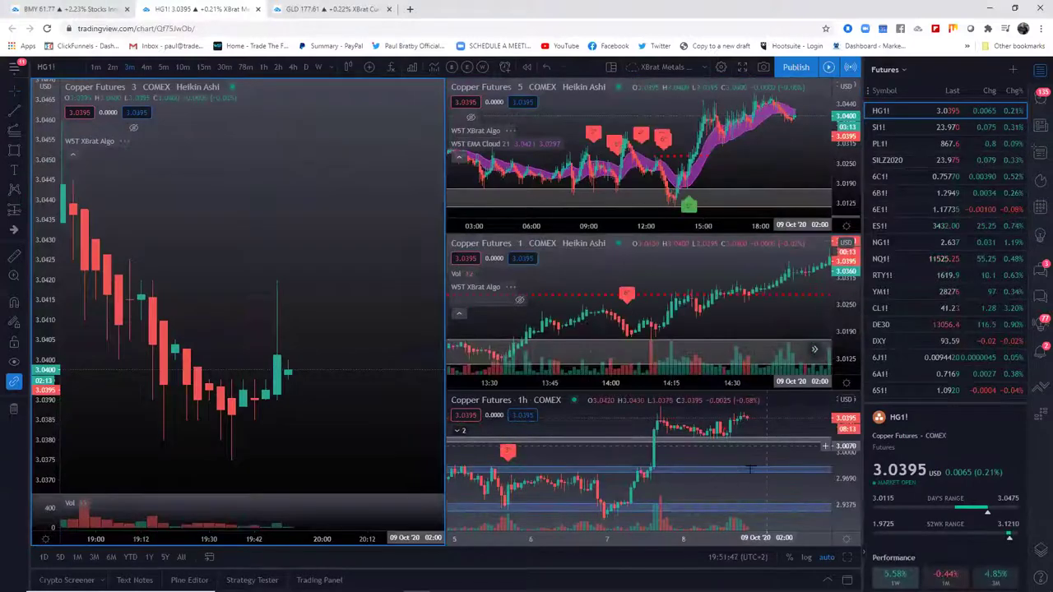
left_click(770, 453)
left_click(847, 558)
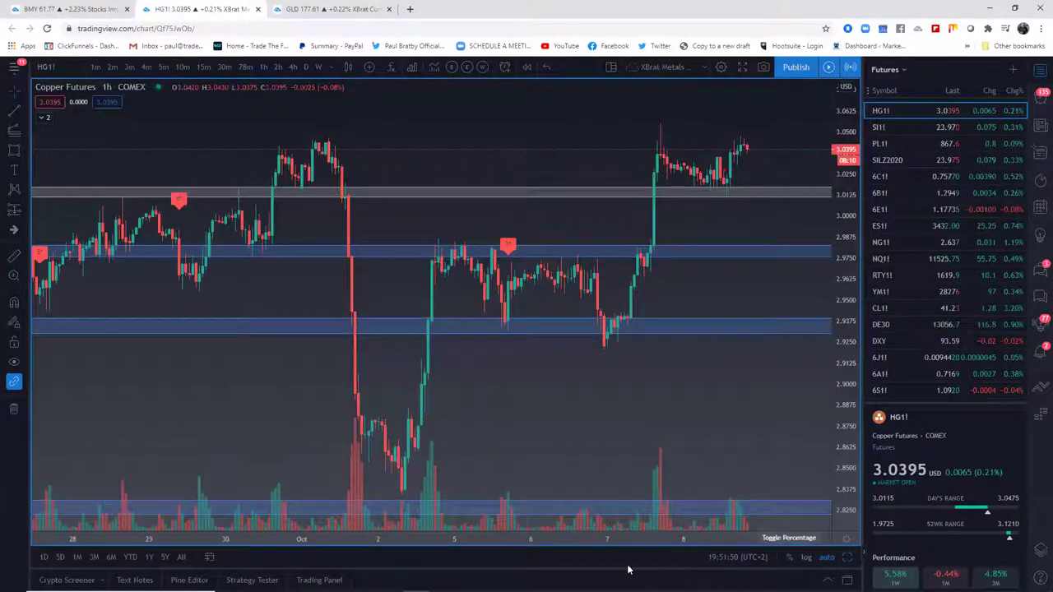
scroll(757, 251, "down", 10)
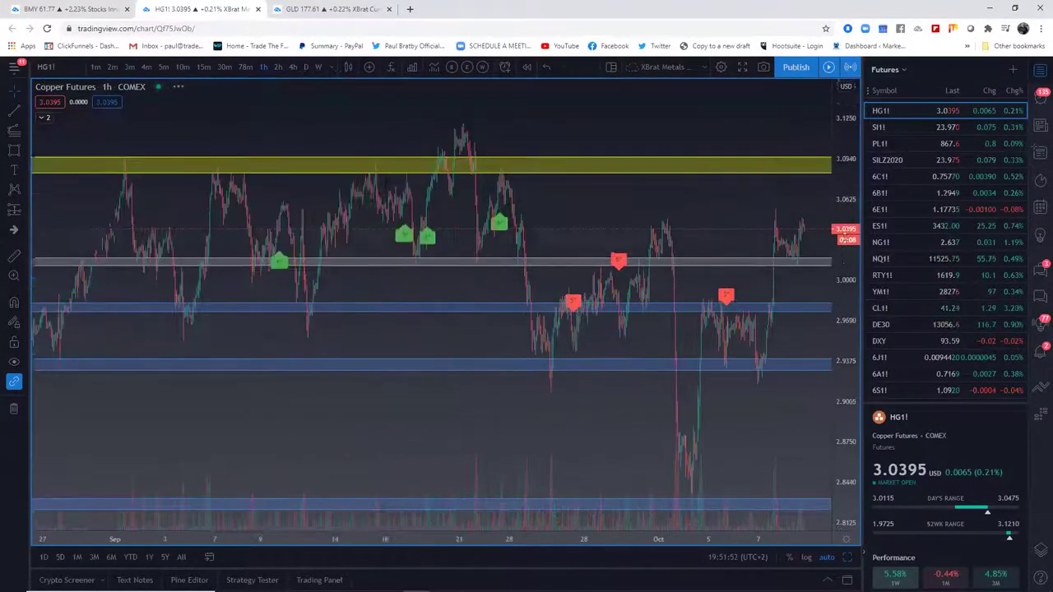
left_click_drag(757, 251, 602, 211)
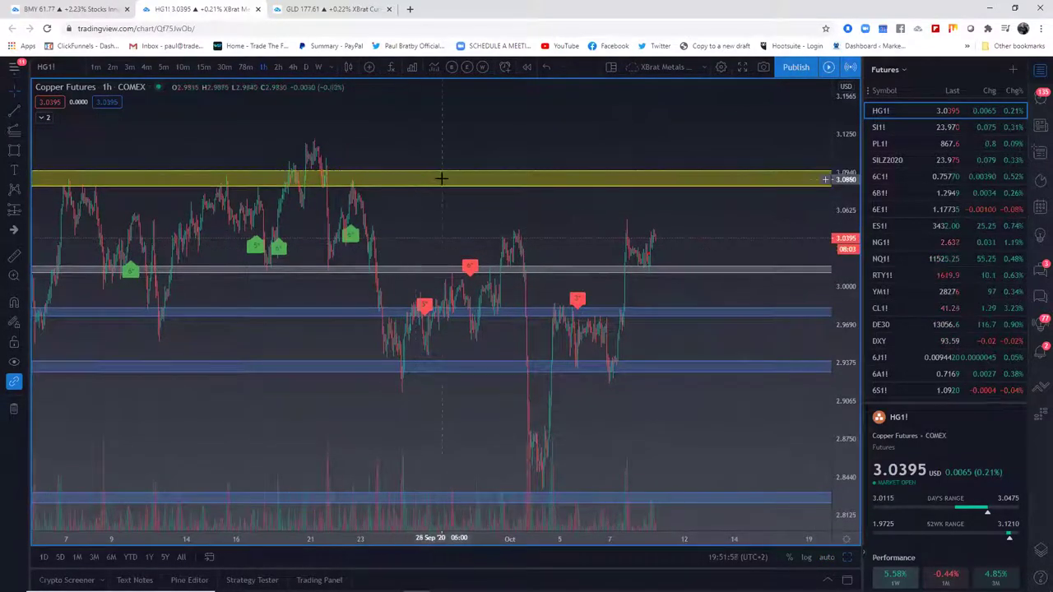
Compare the yellow zone rectangle's price coordinates with the uppermost HG zone in the Metals Trading Zones sheet
left_click(465, 177)
left_click(626, 98)
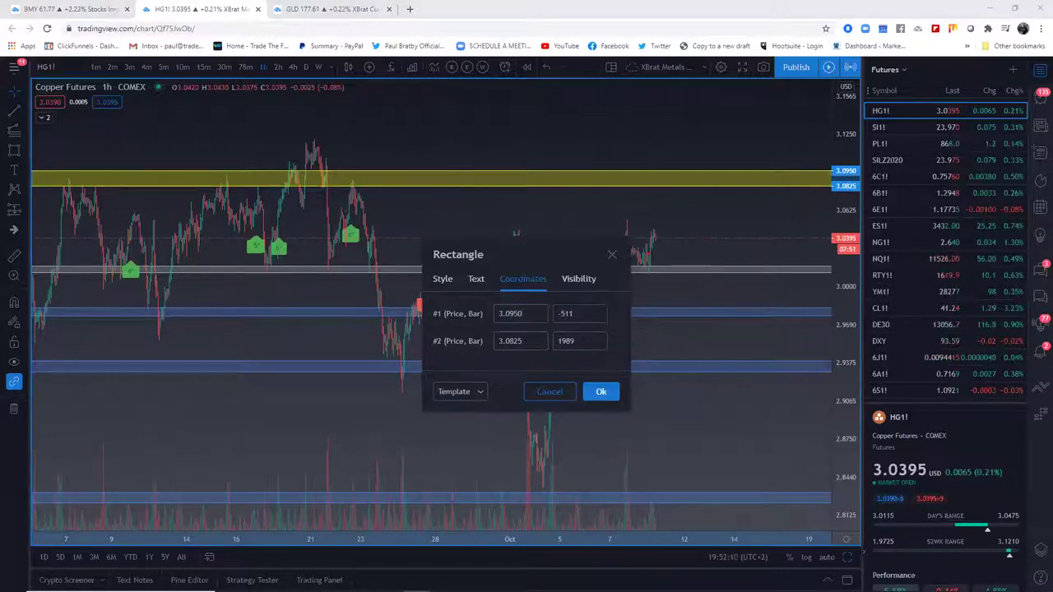
key("alt+Tab")
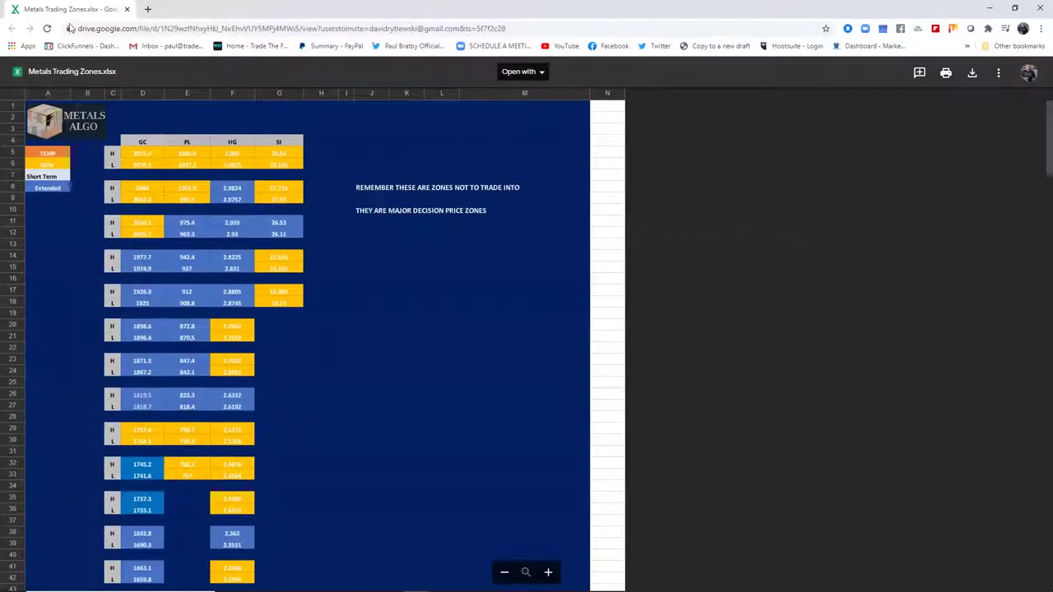
key("alt+Tab")
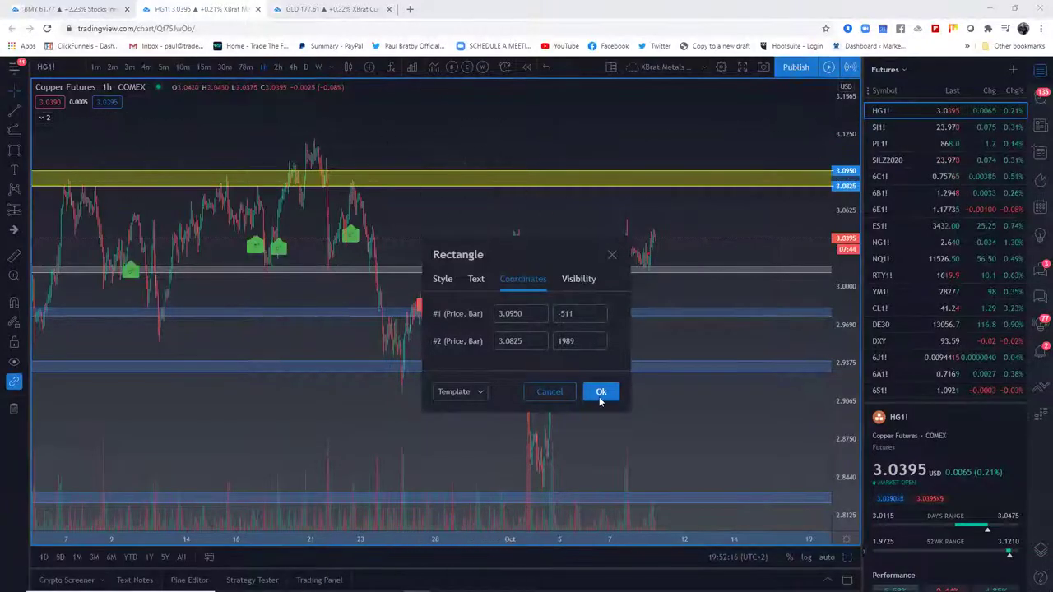
left_click(602, 393)
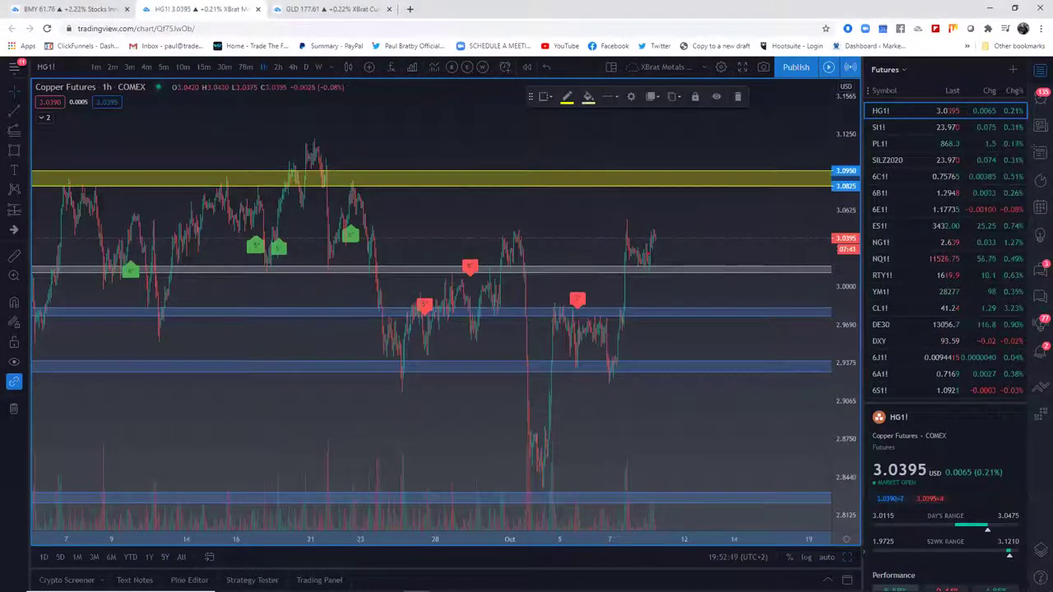
Check the price coordinates of the blue zone rectangle just below the grey zone
left_click(679, 310)
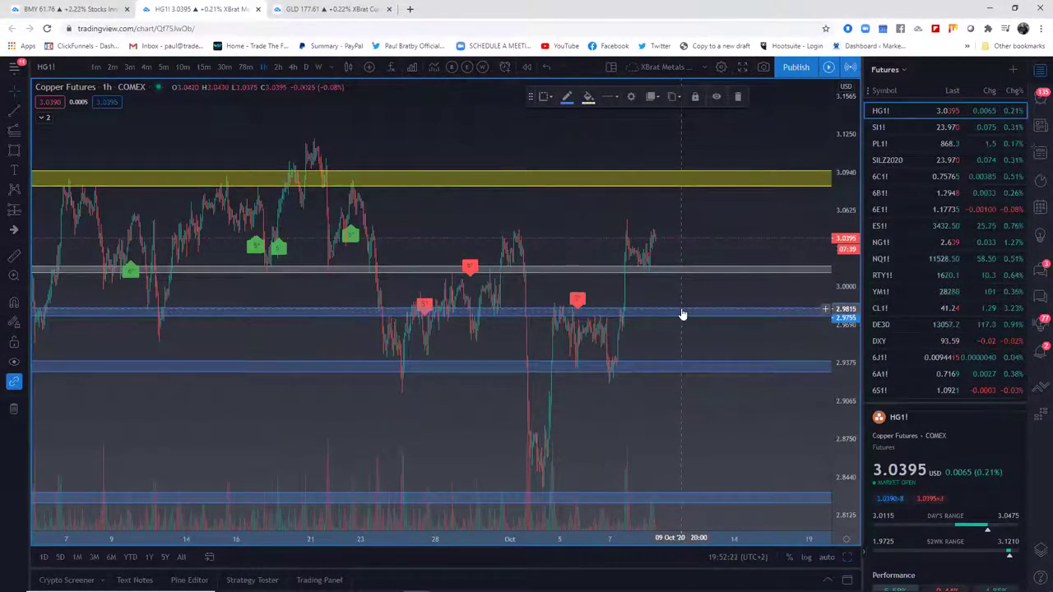
left_click(631, 98)
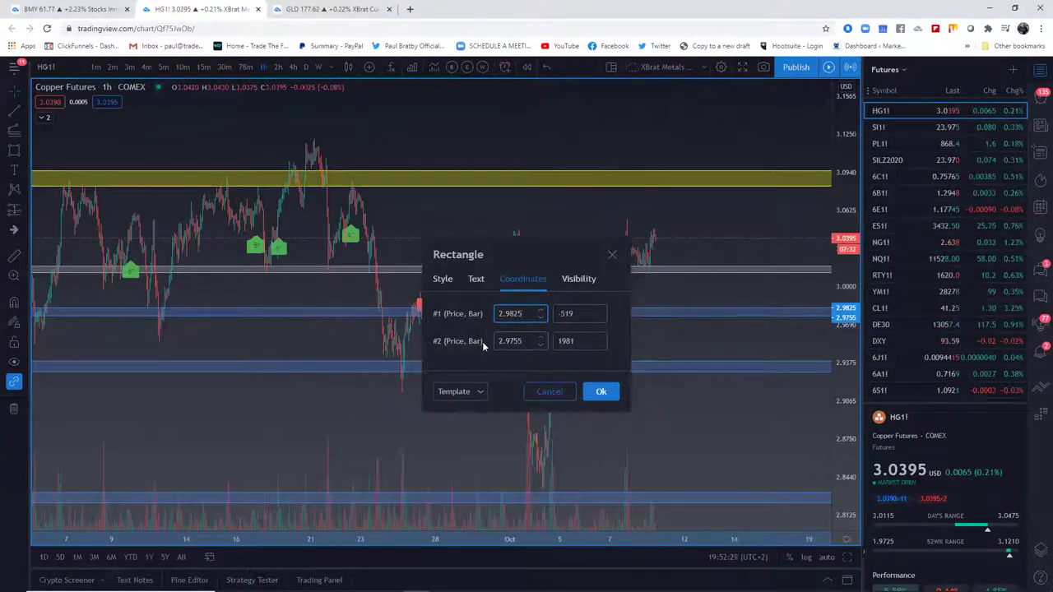
left_click(604, 392)
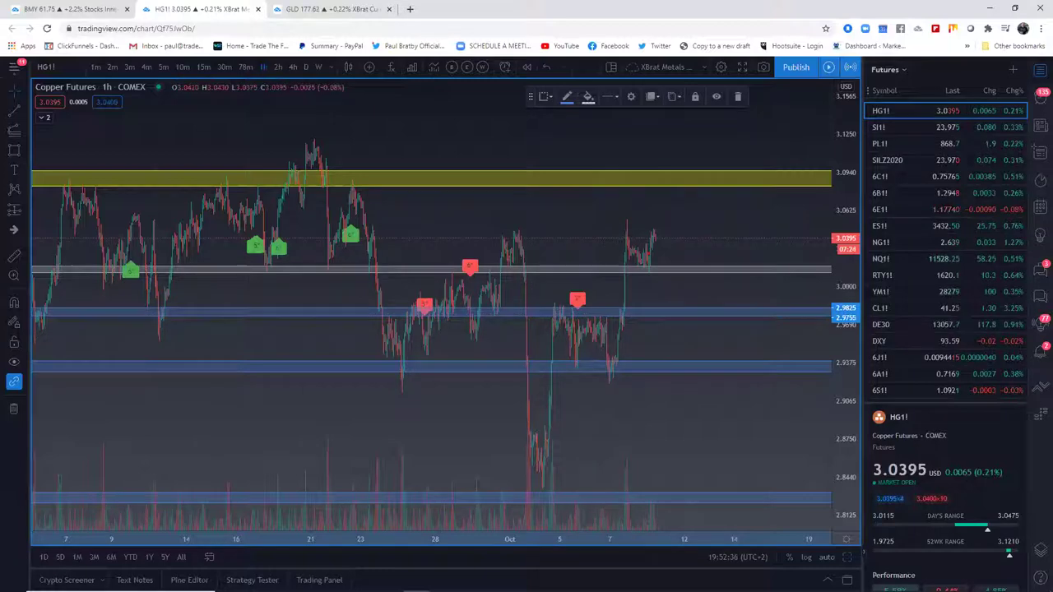
left_click_drag(557, 20, 477, 10)
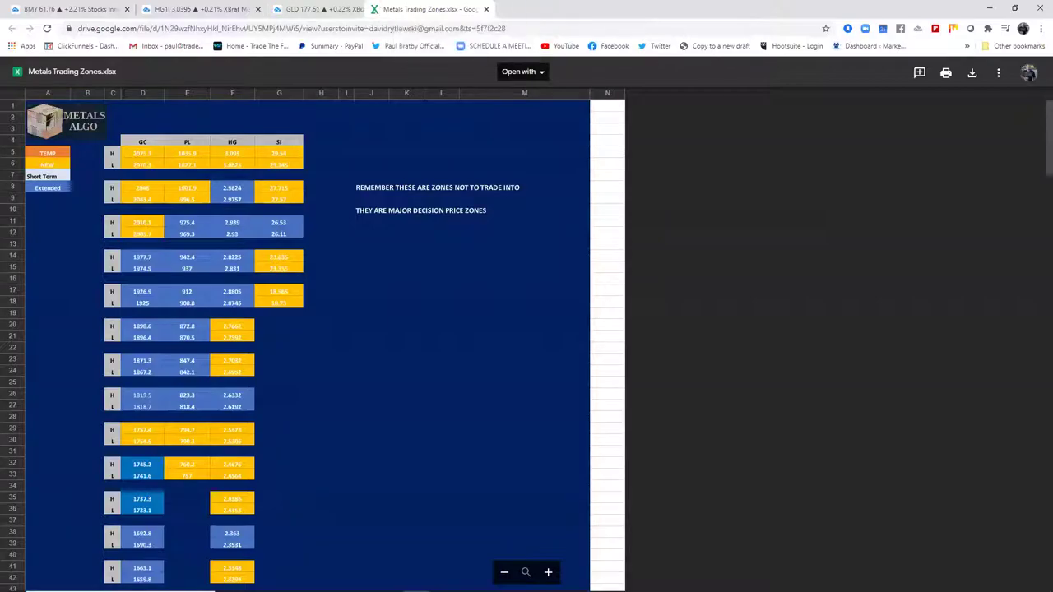
left_click_drag(427, 9, 567, 162)
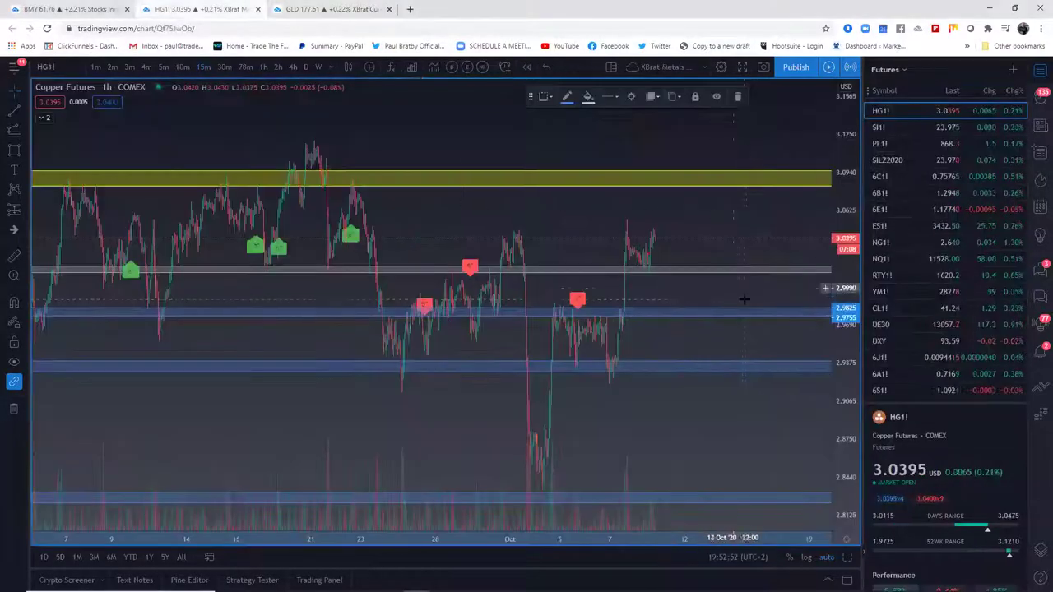
left_click(178, 10)
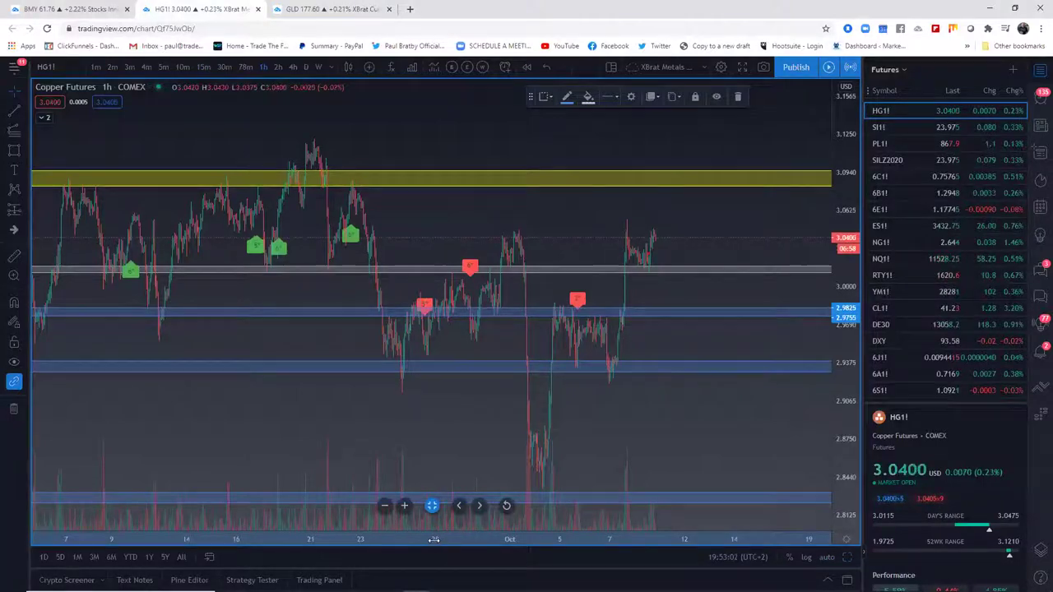
Examine how copper price behaves around the grey zone on the 1-hour chart from late August into October
left_click_drag(448, 539, 600, 533)
left_click_drag(845, 378, 845, 210)
left_click_drag(654, 538, 569, 539)
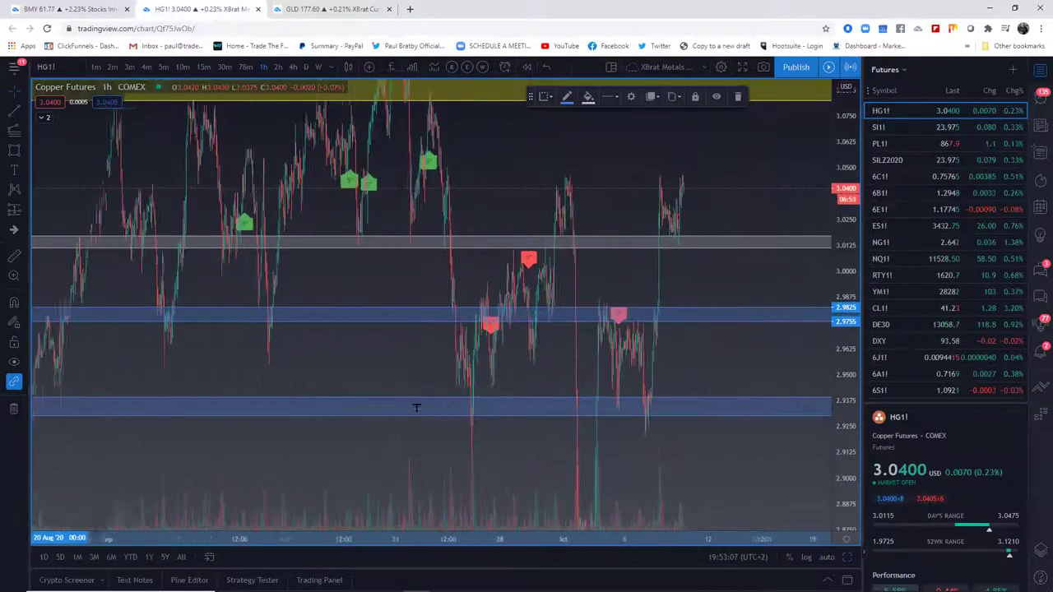
left_click_drag(361, 377, 447, 423)
left_click_drag(754, 322, 698, 320)
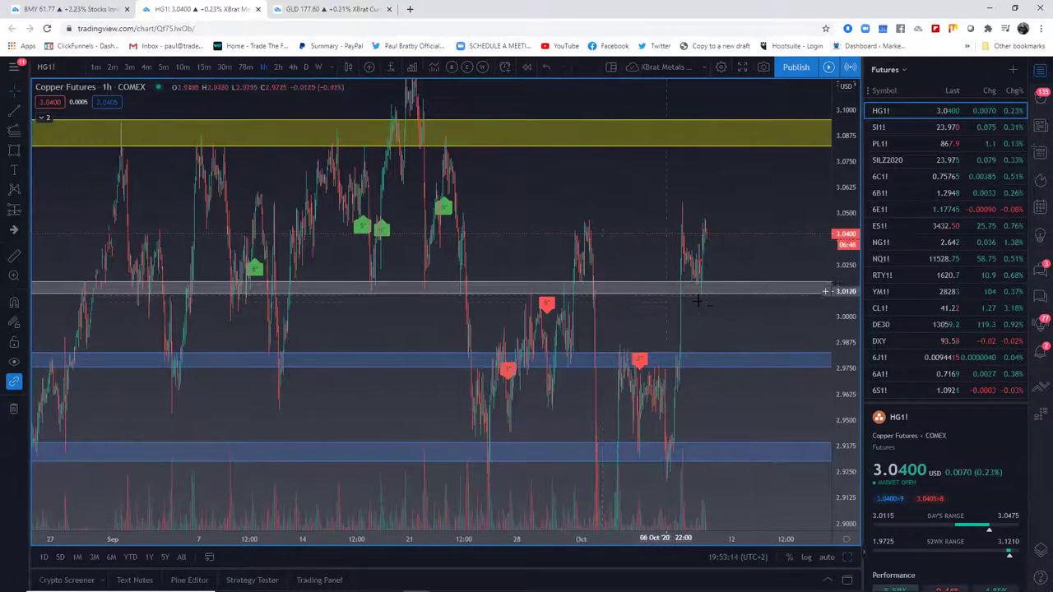
left_click_drag(839, 343, 841, 257)
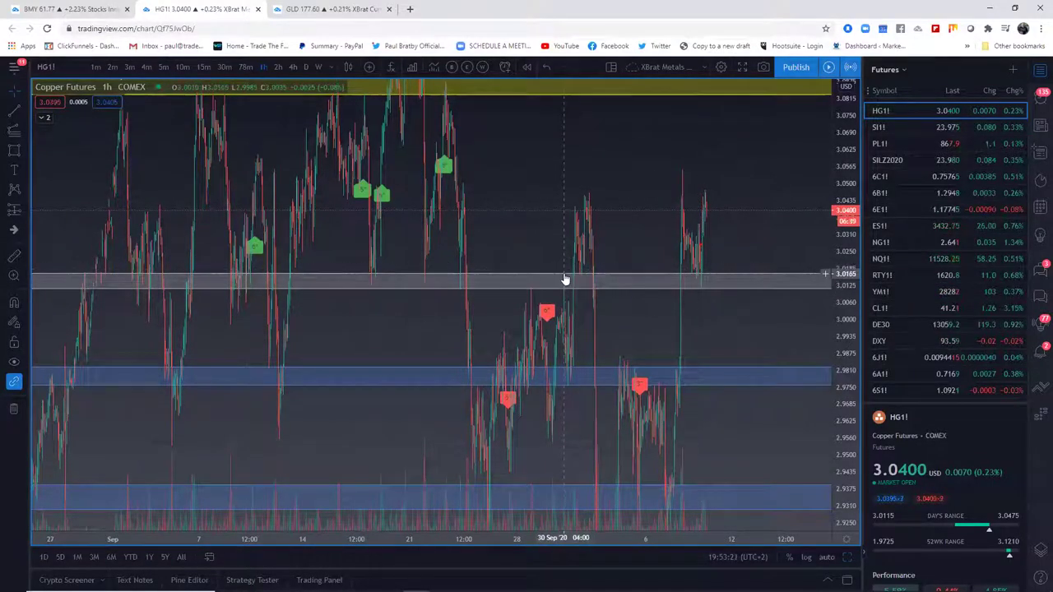
left_click_drag(425, 322, 512, 325)
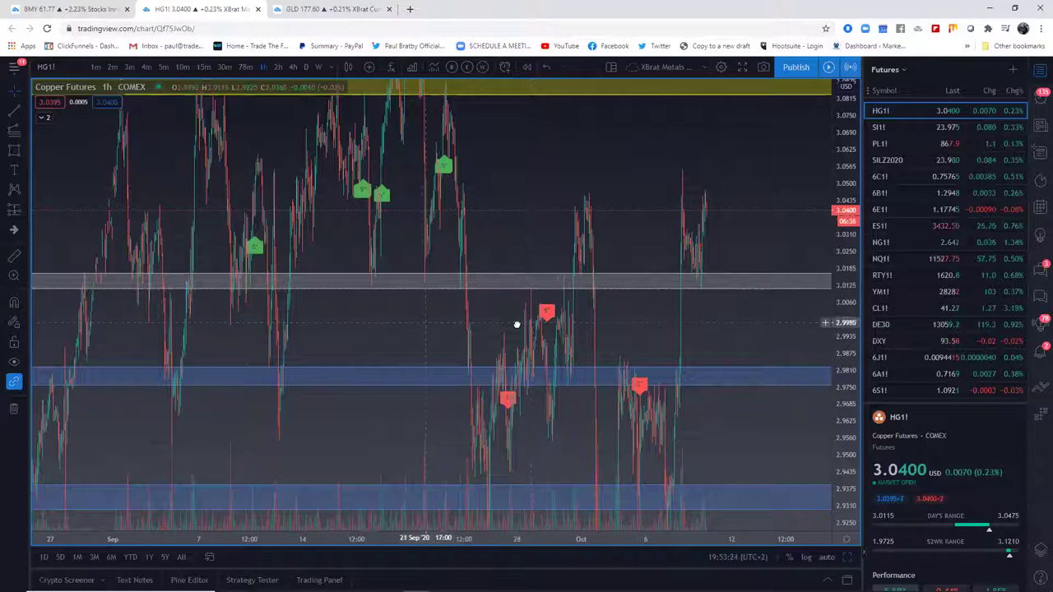
scroll(451, 329, "left", 5)
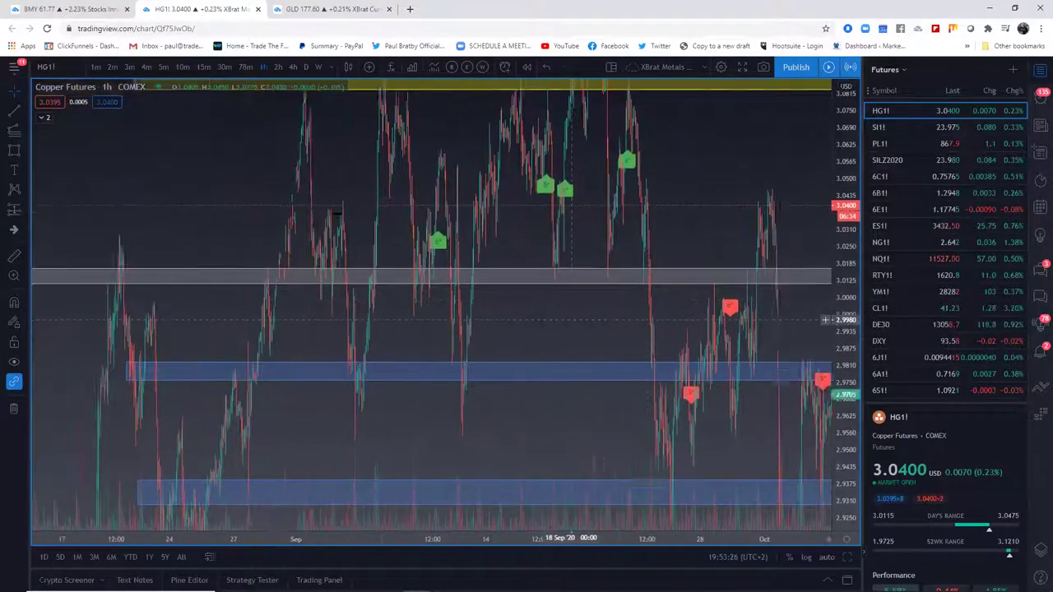
scroll(657, 318, "right", 13)
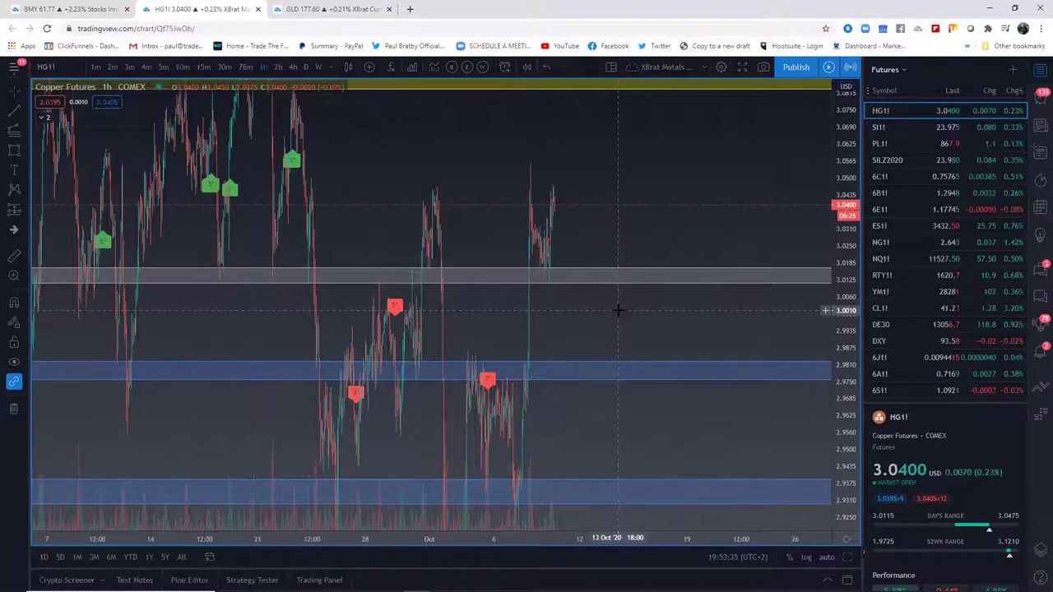
Examine the mid-to-late September copper candles and signals between the yellow and grey zones in closer detail
left_click_drag(846, 206, 849, 326)
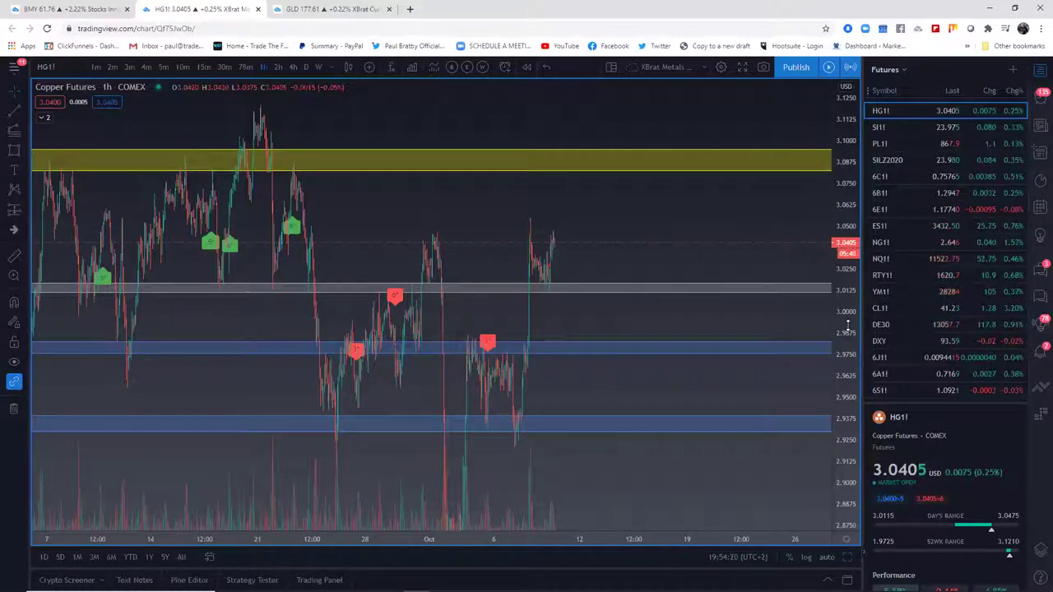
left_click_drag(543, 211, 811, 239)
left_click_drag(571, 538, 357, 521)
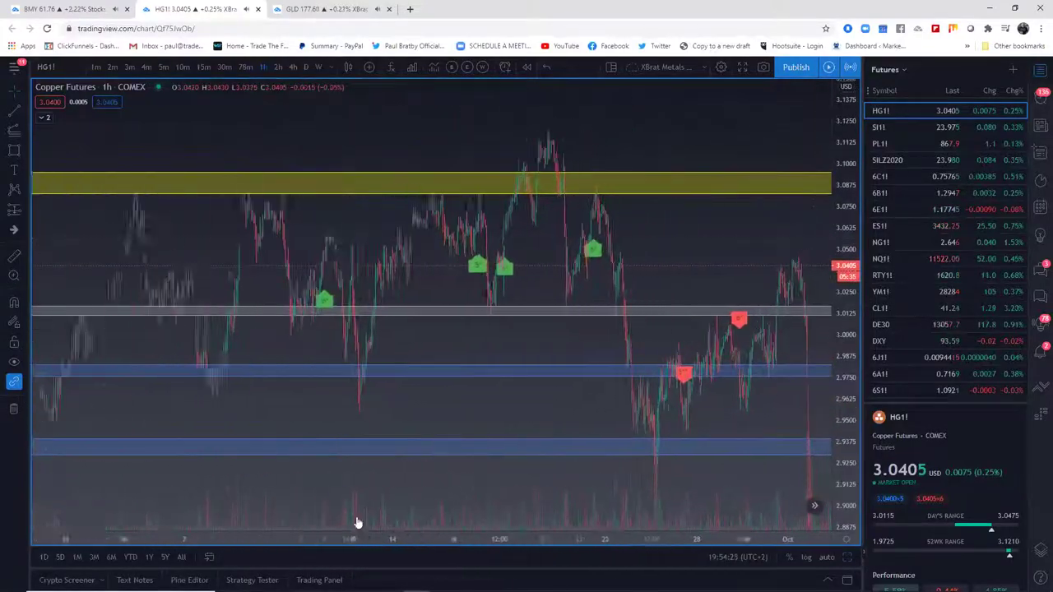
left_click_drag(345, 342, 400, 359)
left_click_drag(591, 539, 256, 526)
left_click_drag(839, 400, 839, 285)
left_click_drag(504, 301, 658, 229)
left_click_drag(456, 289, 516, 316)
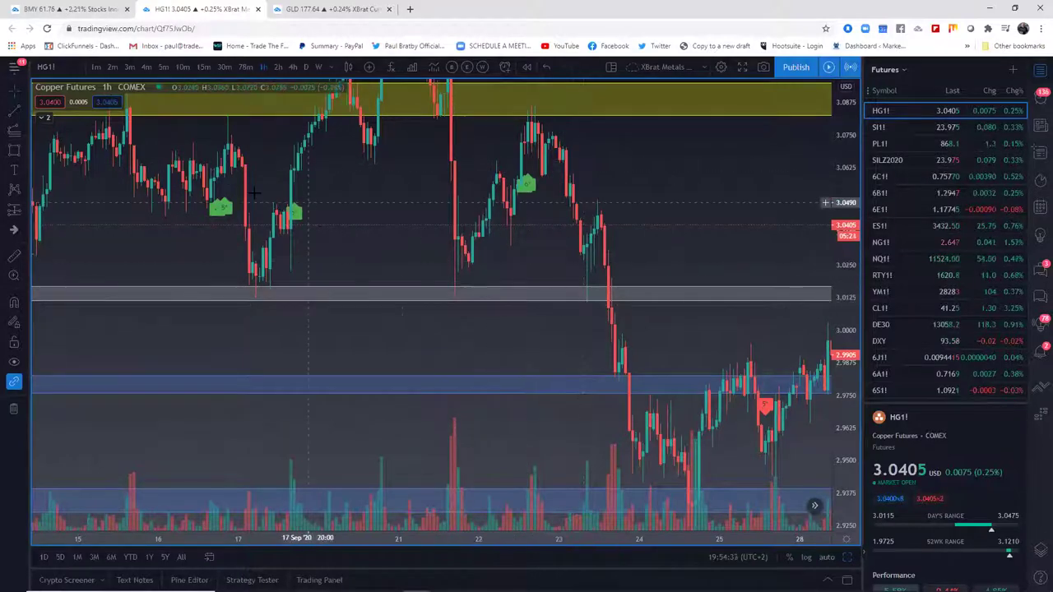
left_click_drag(386, 176, 332, 191)
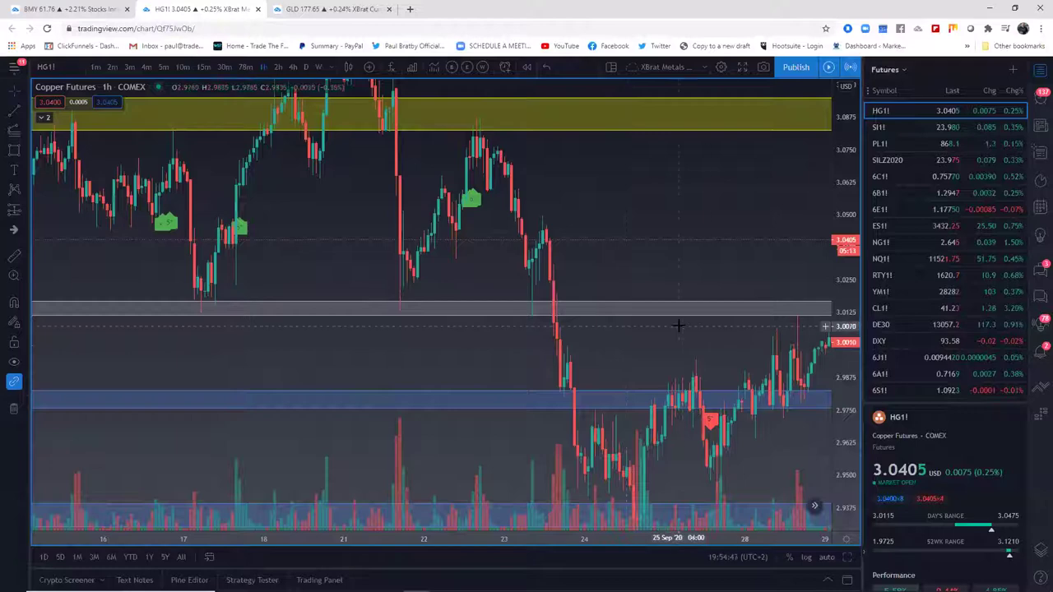
left_click_drag(843, 162, 827, 300)
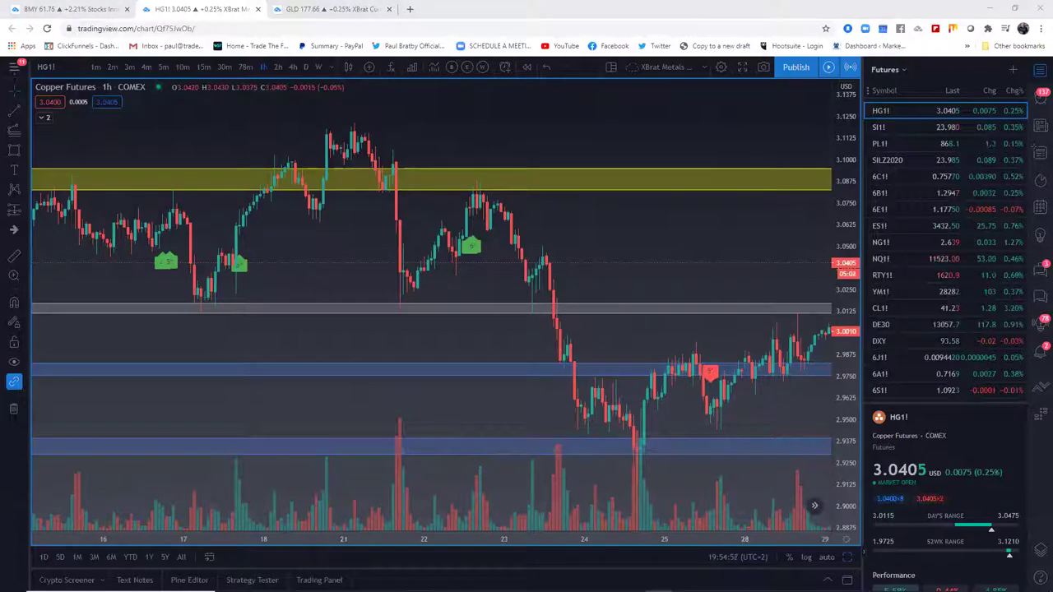
Bring the Discord window over the chart and open the trading-zones channel of the Metals Algo server
left_click_drag(1052, 98, 492, 98)
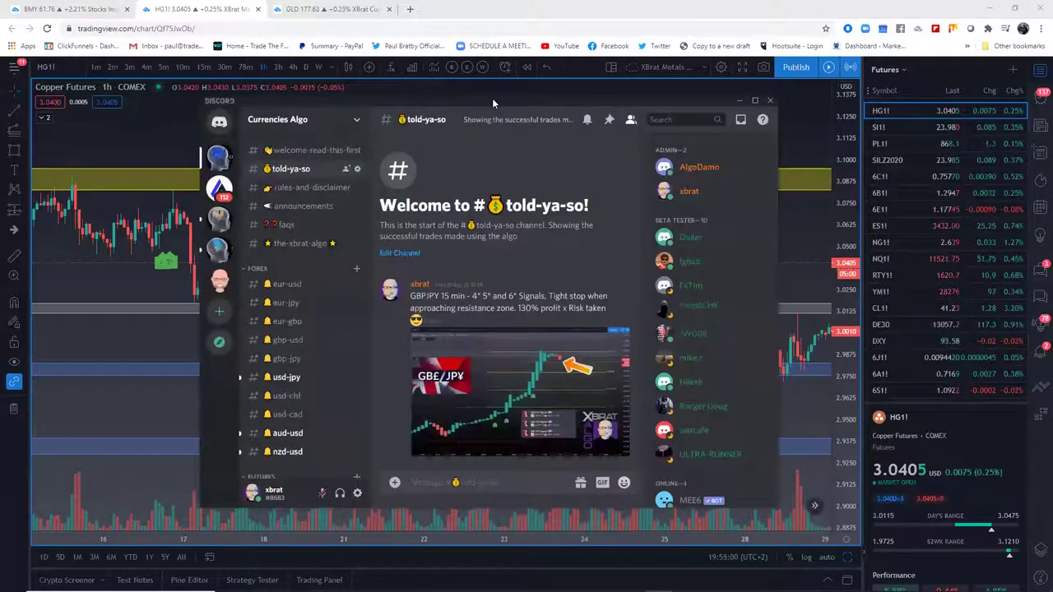
left_click(219, 217)
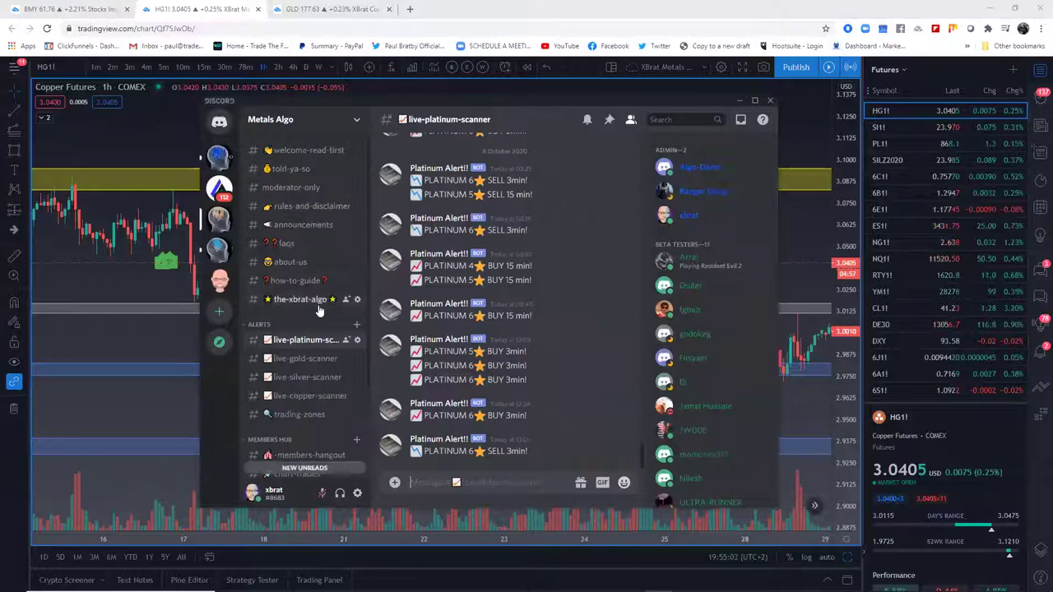
left_click(312, 415)
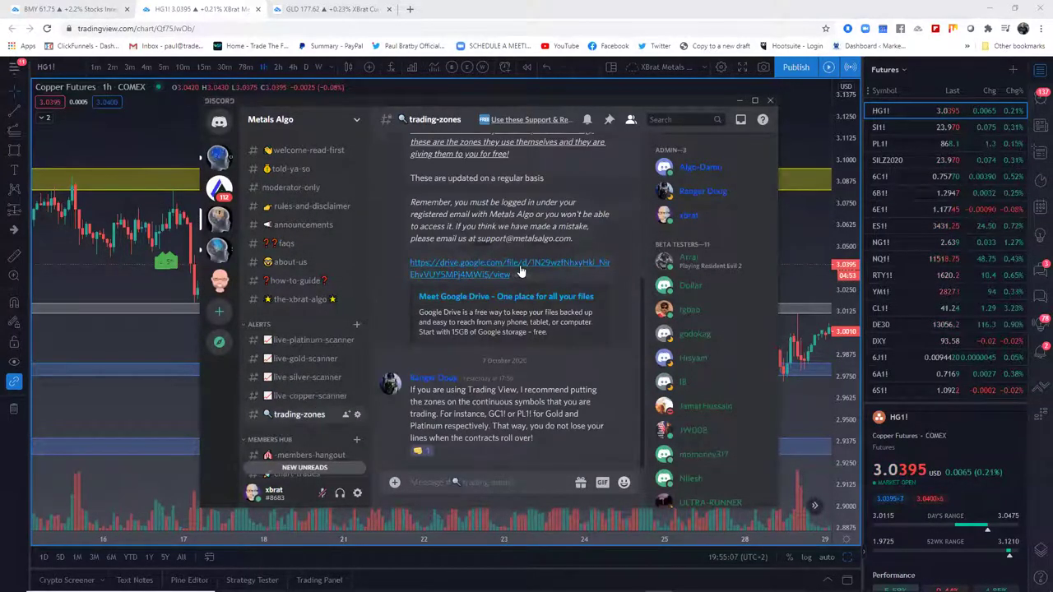